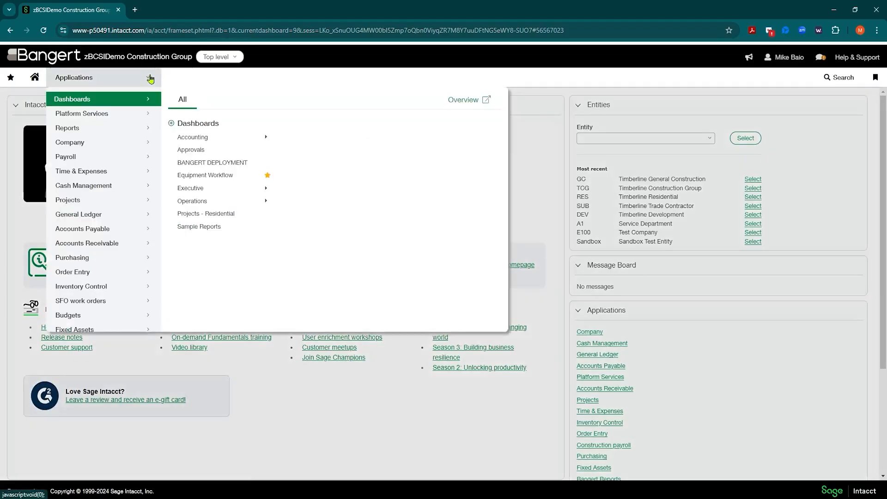
Step: Open the object definitions in Platform Services and duplicate the browser tab
mouse_move(107, 113)
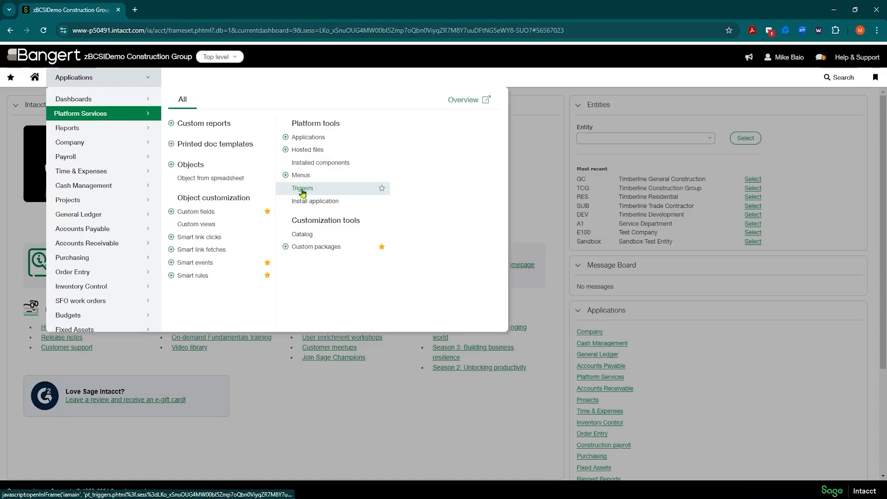
left_click(172, 165)
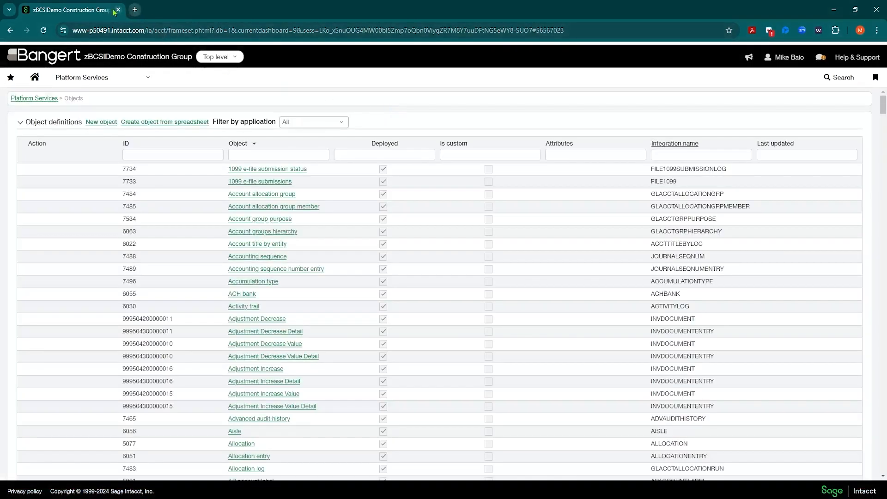
right_click(114, 13)
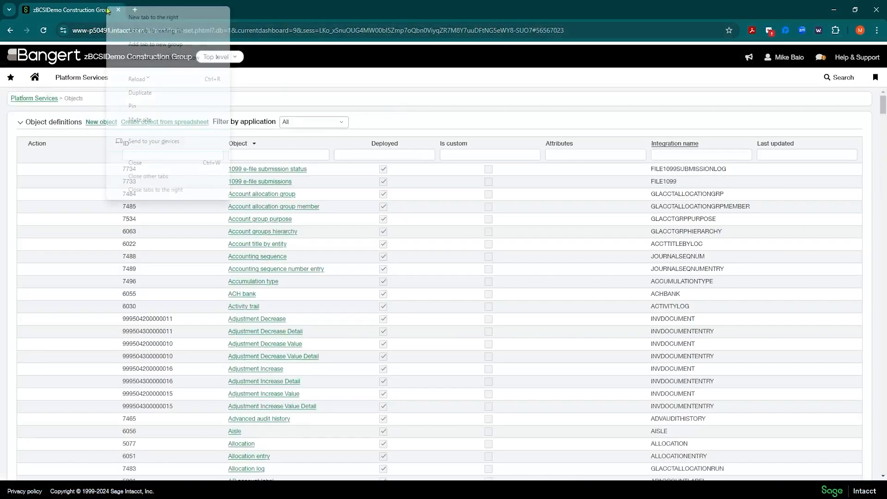
left_click(147, 90)
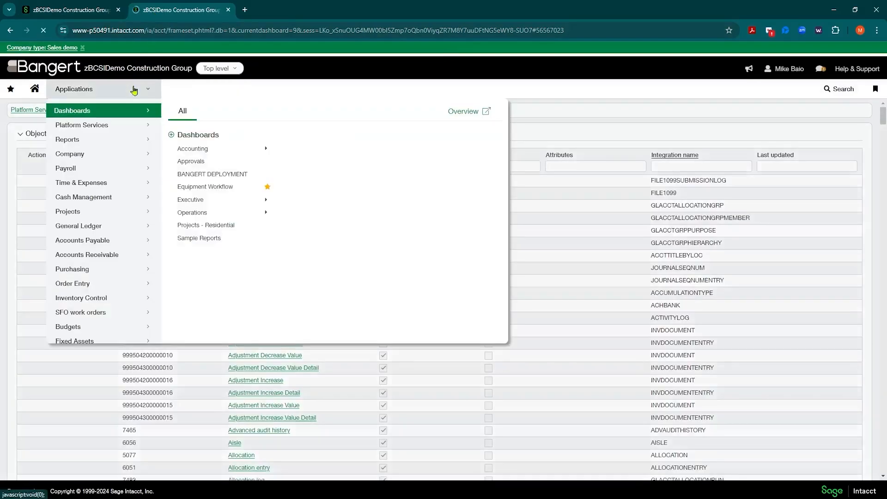
Step: Open the Employees list in Time & Expenses and look over the selectable entities without changing the Top level entity
left_click(133, 88)
mouse_move(122, 181)
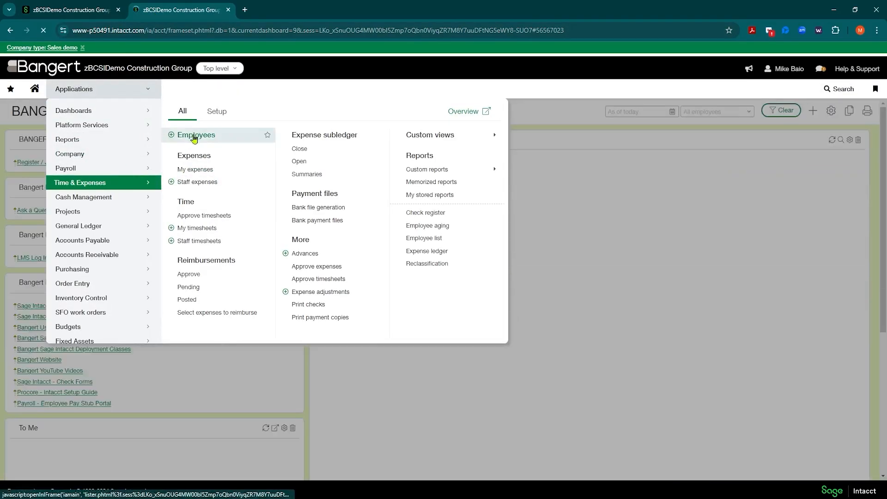
left_click(189, 136)
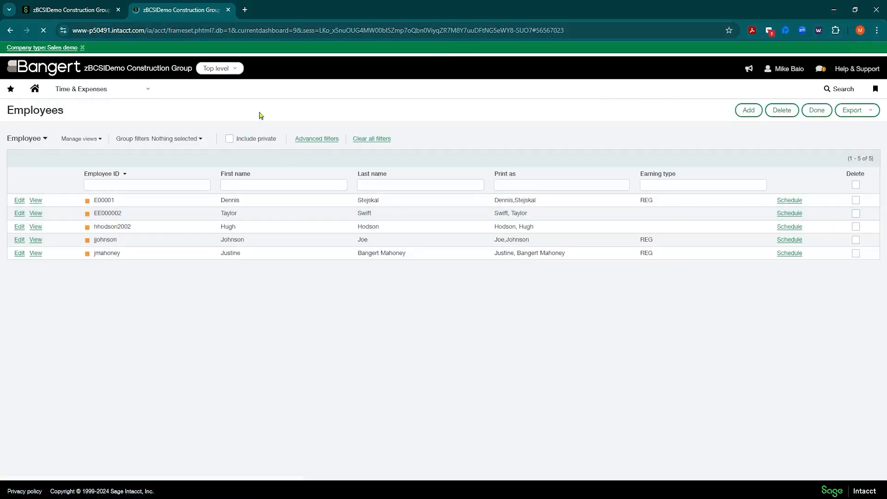
left_click(237, 70)
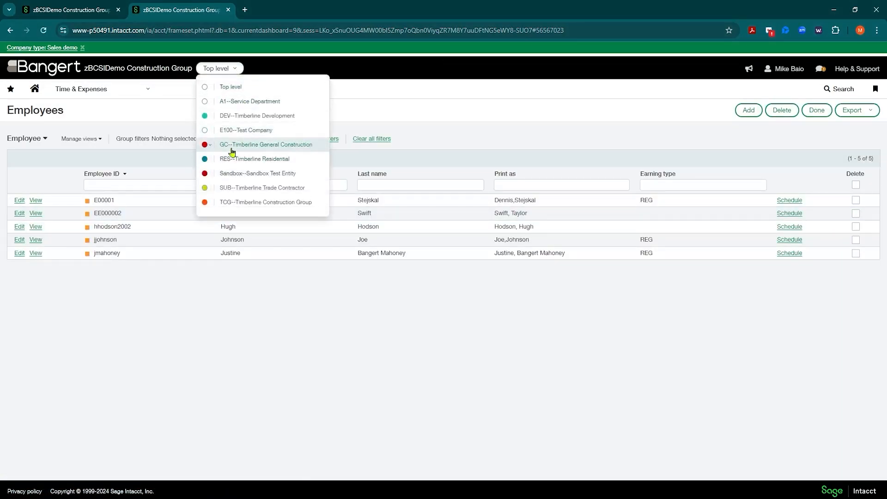
left_click(339, 106)
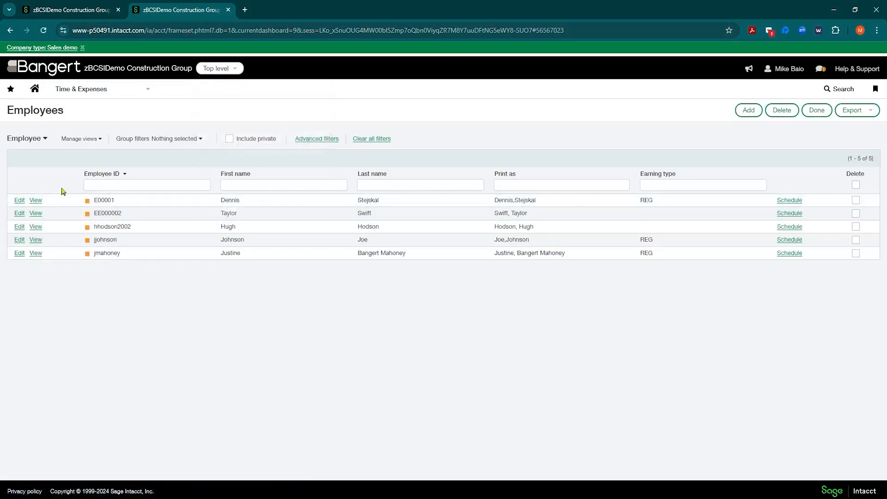
Step: Open the first employee's record for editing and examine the choices available for its Location
left_click(21, 200)
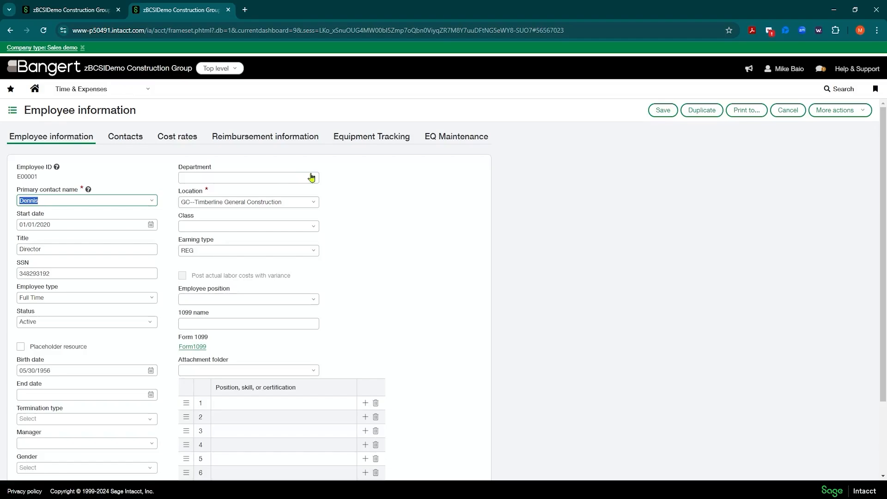
left_click(316, 208)
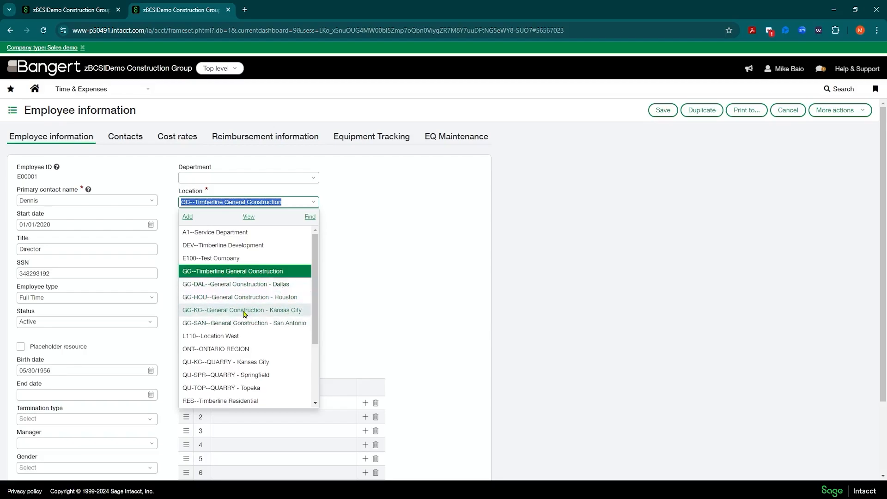
left_click(376, 216)
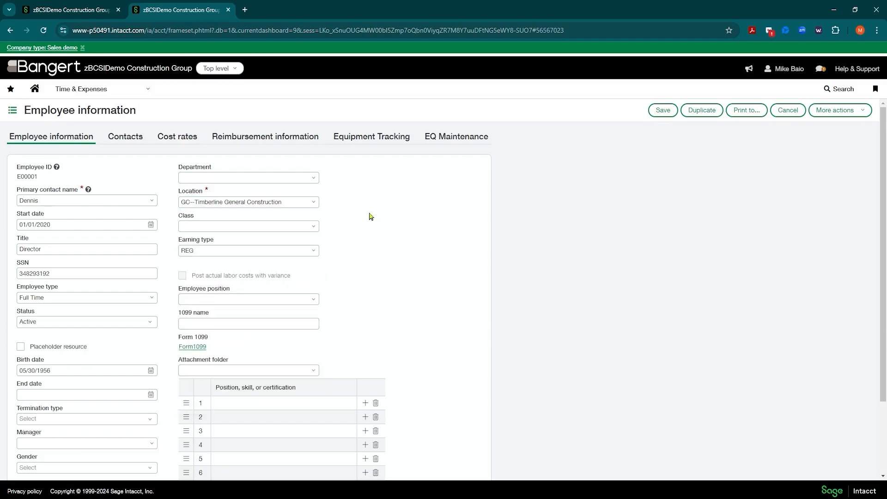
left_click(300, 206)
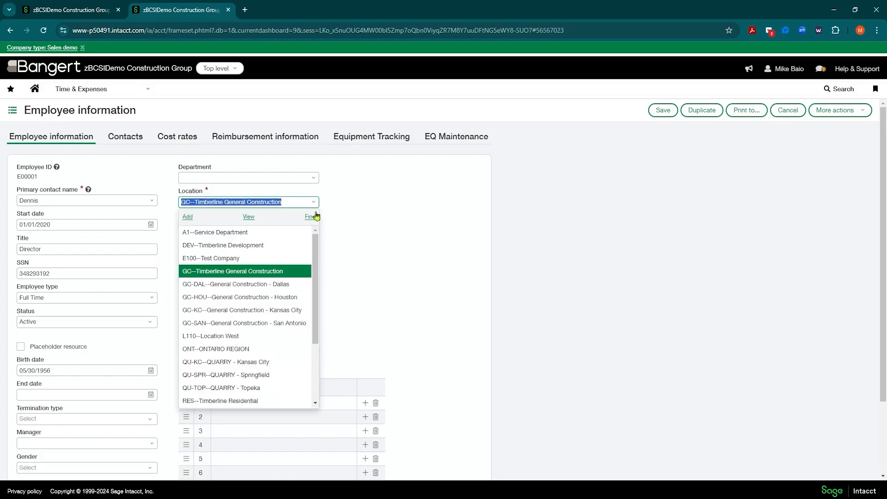
left_click(287, 202)
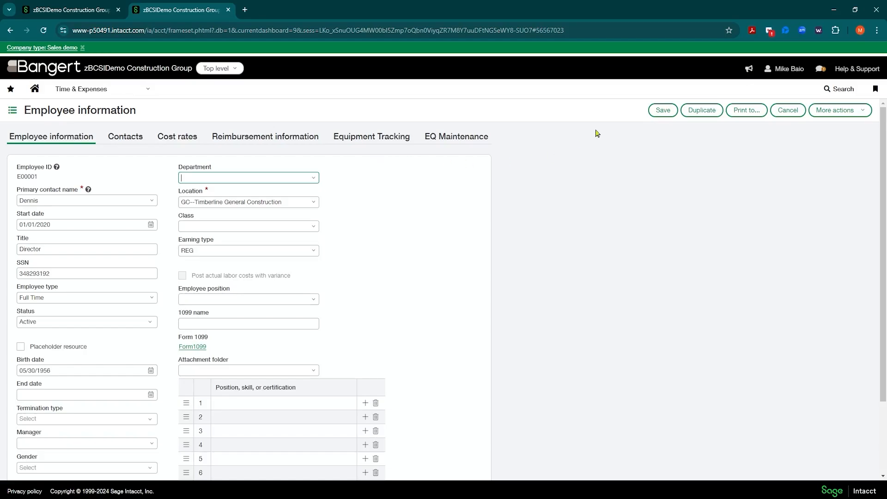
Step: Return to the object definitions tab and open the Employee object definition
left_click(45, 9)
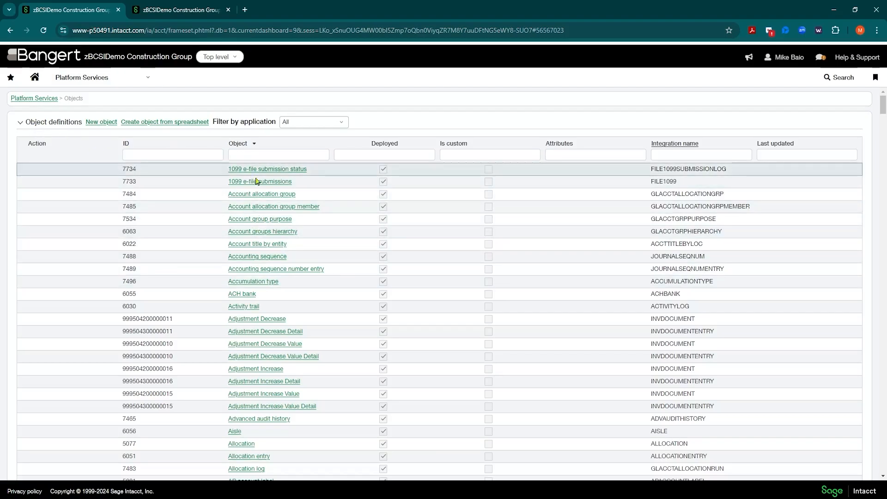
scroll(284, 205, "down", 20)
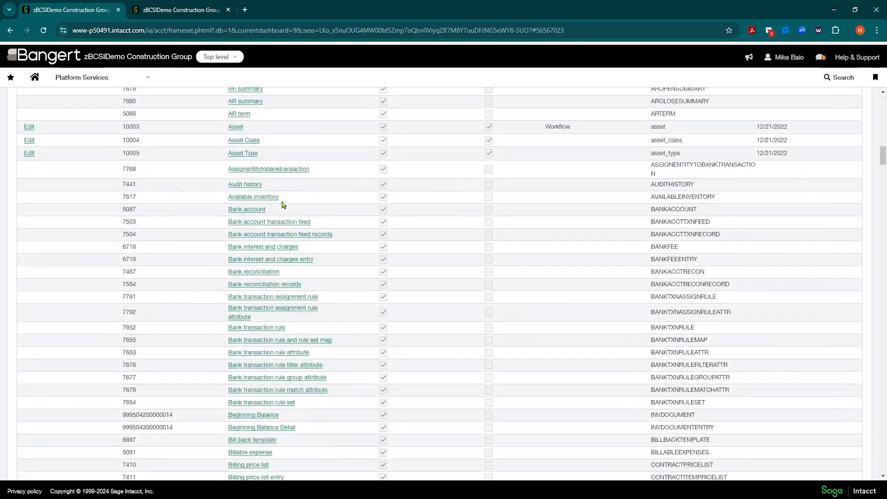
scroll(284, 205, "down", 20)
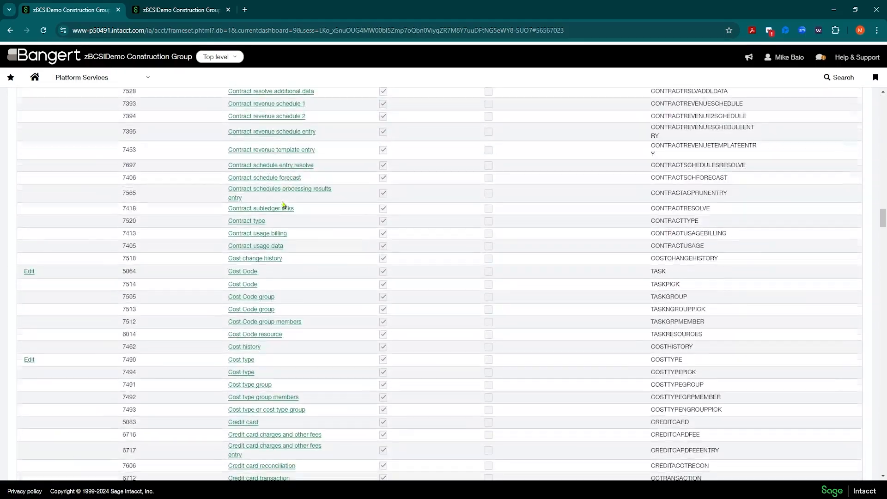
scroll(283, 204, "down", 20)
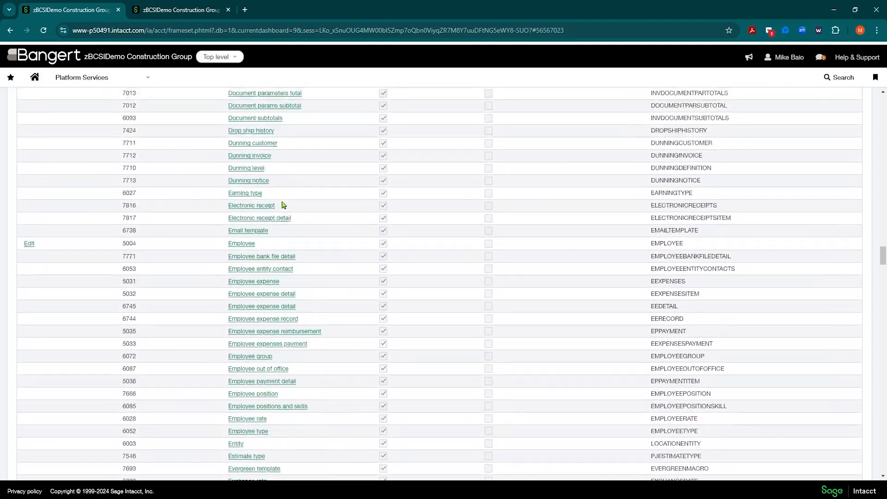
scroll(259, 240, "up", 1)
left_click(242, 278)
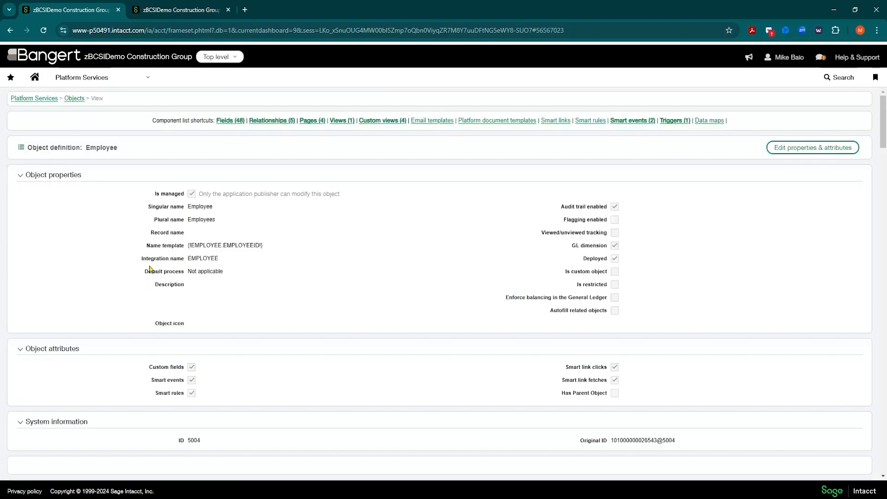
Step: Find the EE_LocationBased_Department trigger in the Employee object definition and open it for editing
scroll(46, 208, "down", 15)
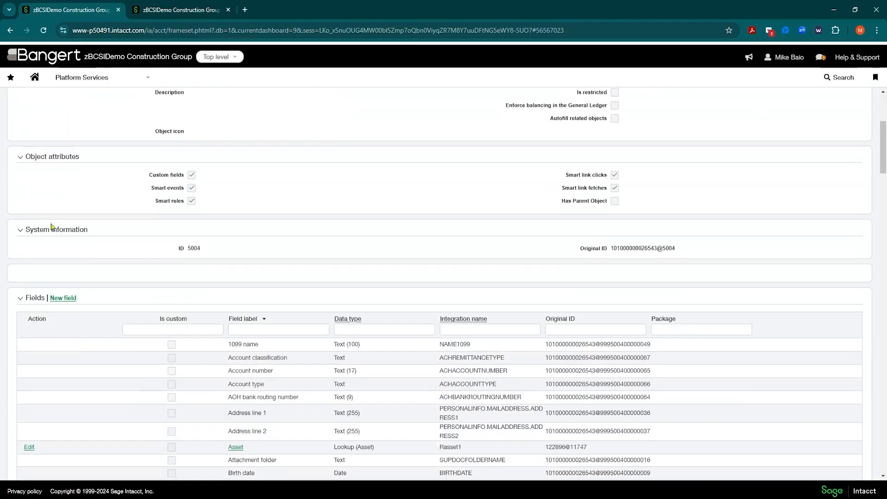
scroll(54, 228, "down", 20)
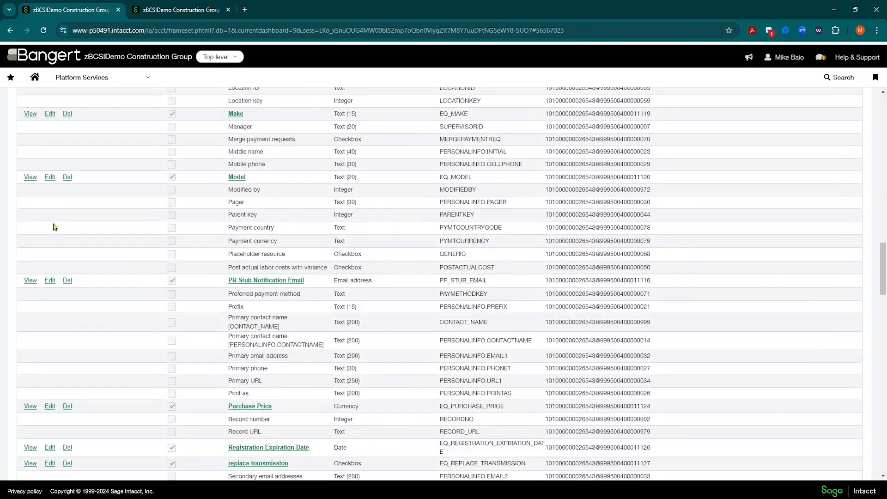
scroll(54, 227, "down", 15)
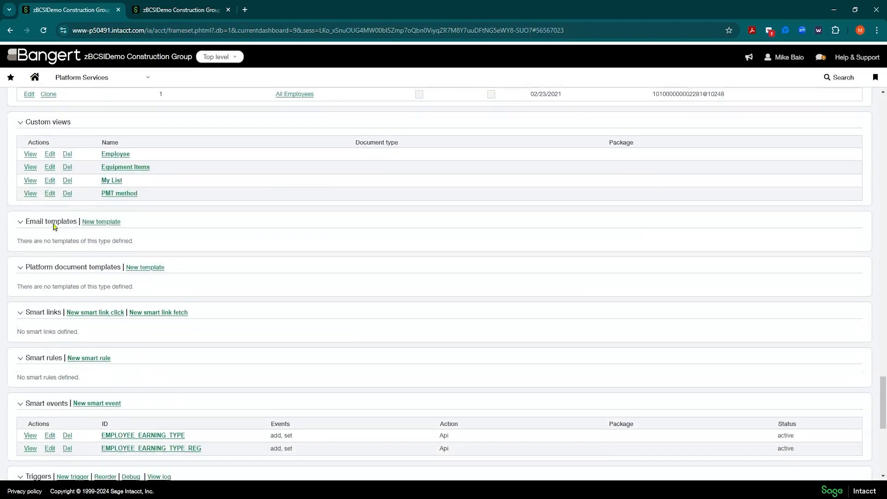
scroll(115, 210, "down", 3)
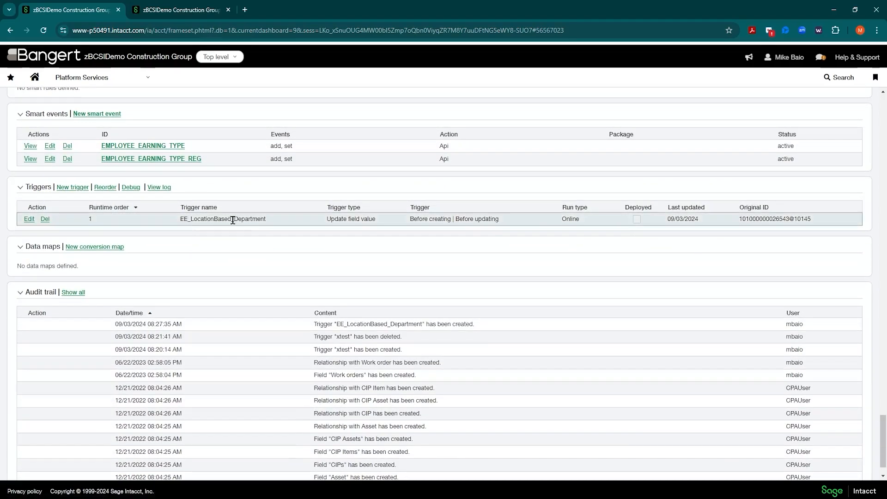
left_click_drag(181, 220, 263, 219)
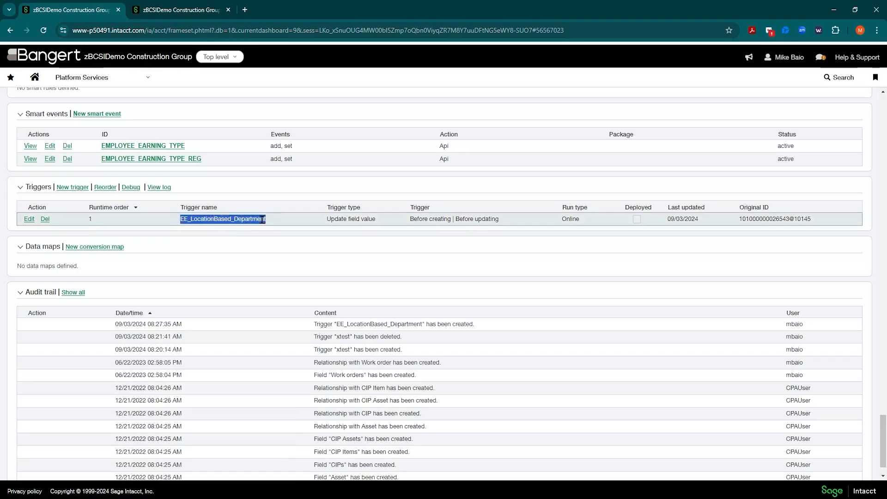
left_click(25, 218)
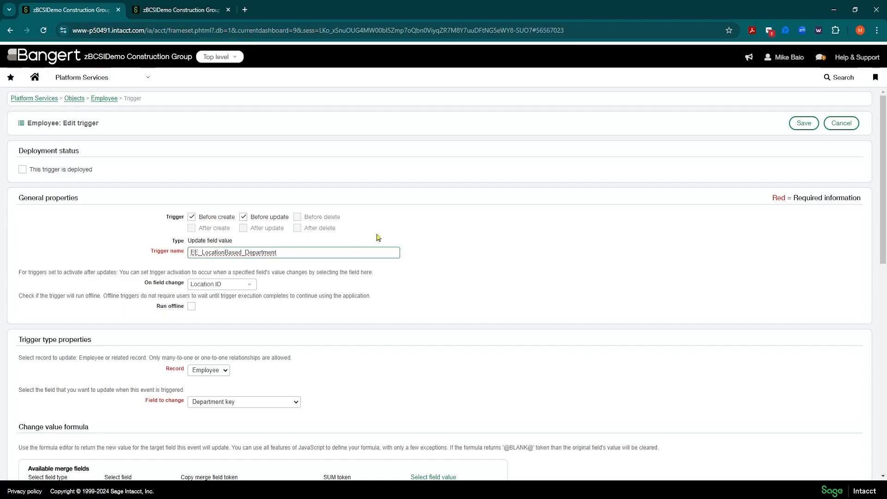
Step: Review the trigger's general properties, field to change and location-based formula, and save the trigger
scroll(531, 247, "down", 1)
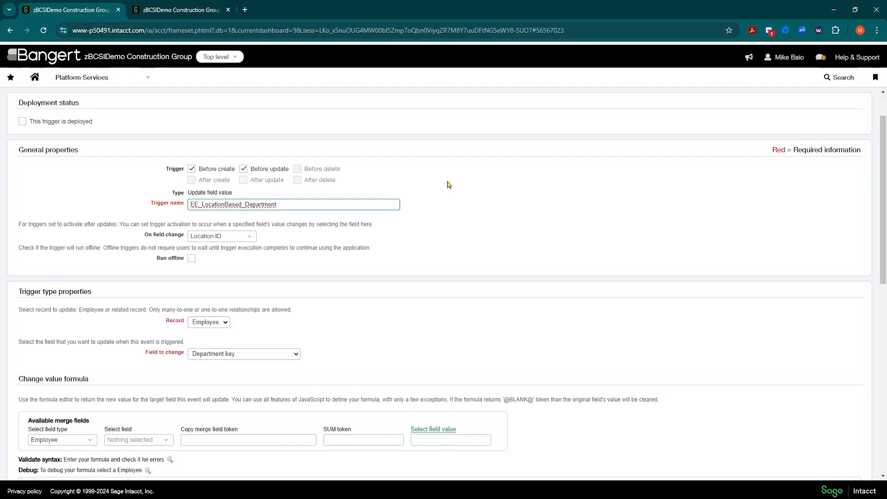
scroll(462, 208, "down", 2)
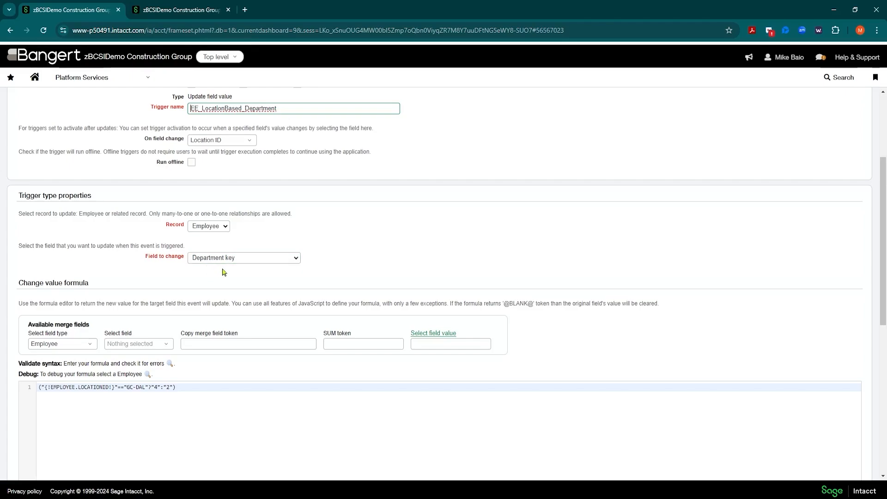
scroll(359, 230, "down", 2)
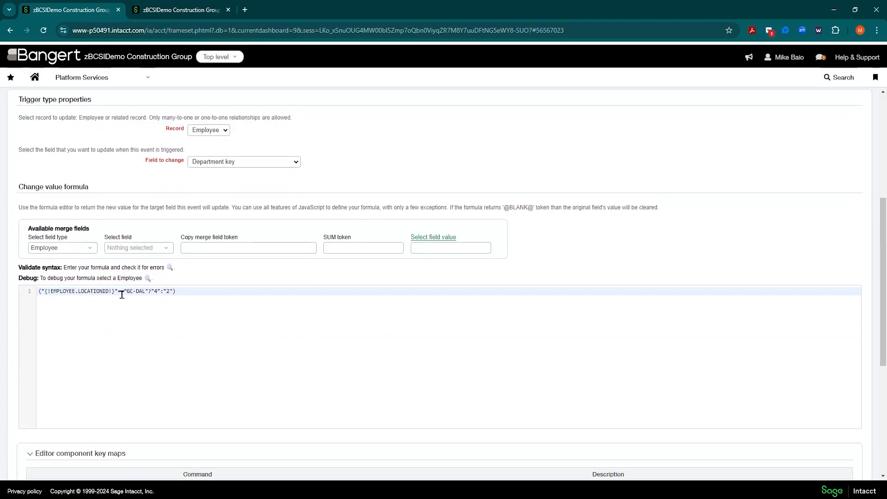
double_click(156, 291)
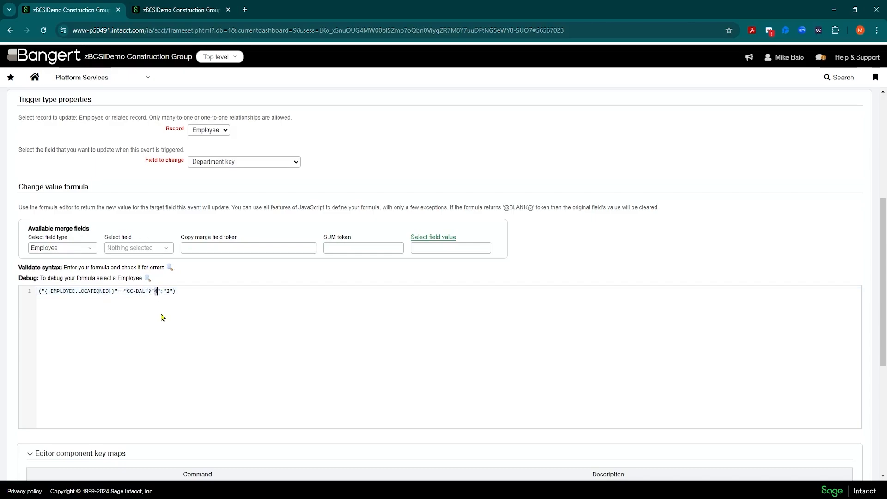
double_click(169, 290)
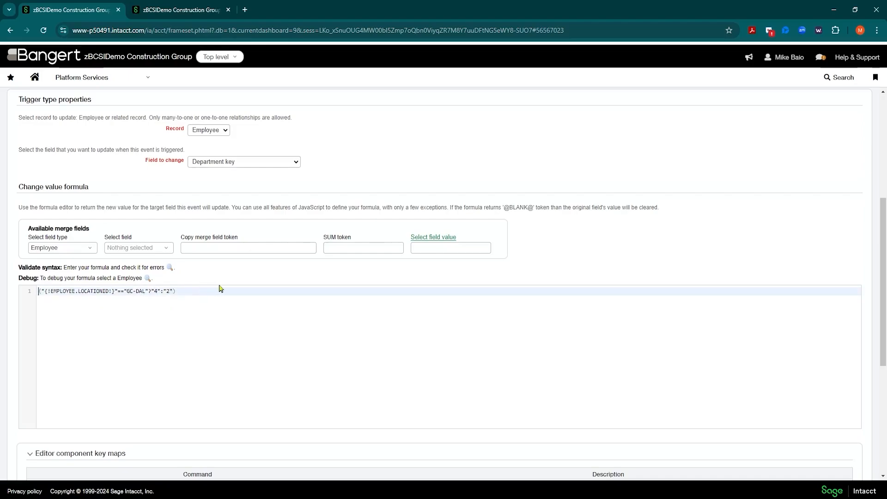
scroll(222, 283, "down", 4)
scroll(245, 173, "down", 2)
scroll(245, 179, "up", 8)
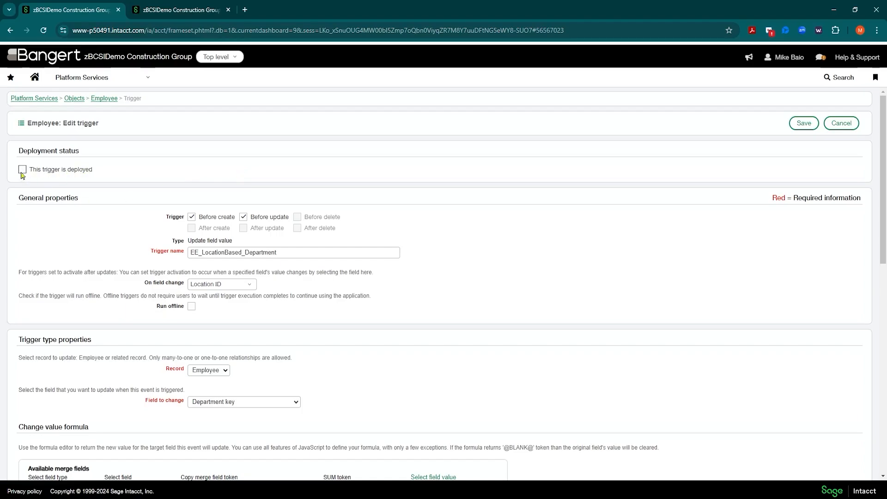
left_click(806, 124)
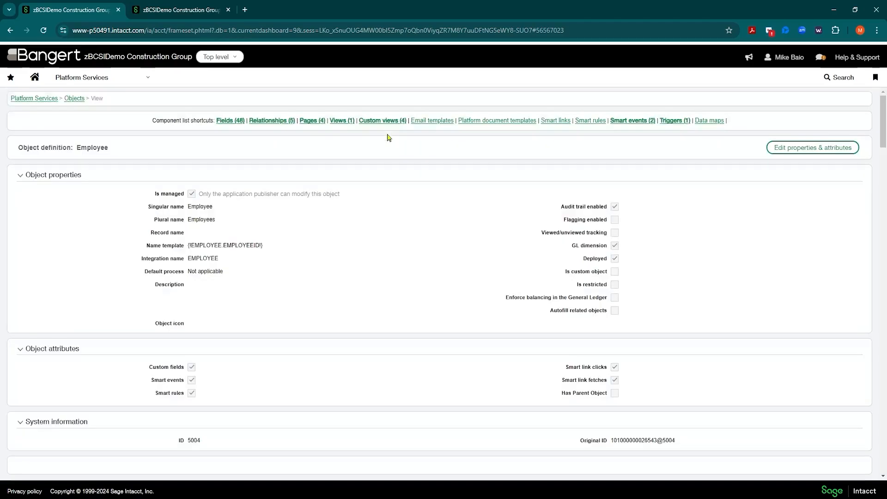
Step: Discard the open edit in the employee tab, reopen the first employee's record and save it with Location GC-DAL--General Construction - Dallas
left_click(175, 9)
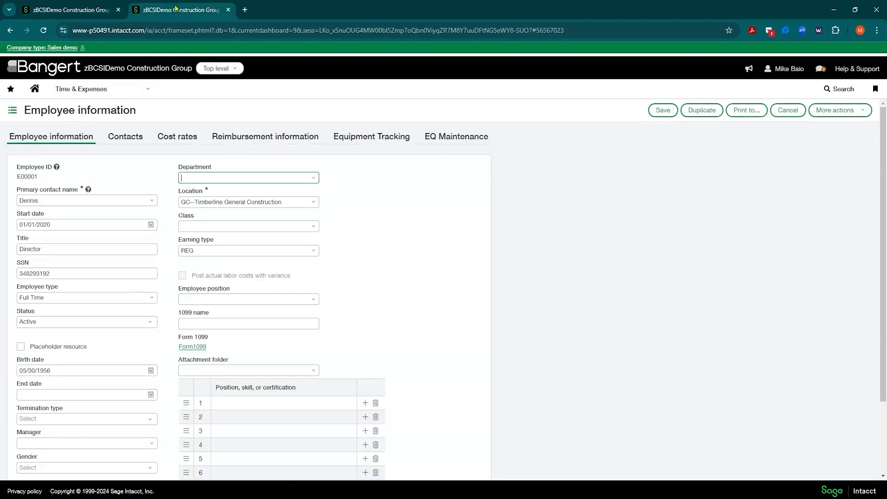
left_click(787, 110)
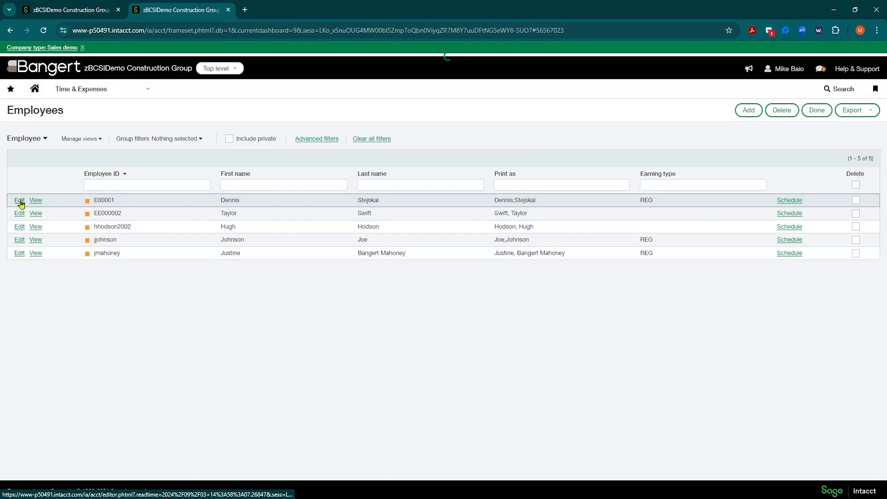
left_click(19, 202)
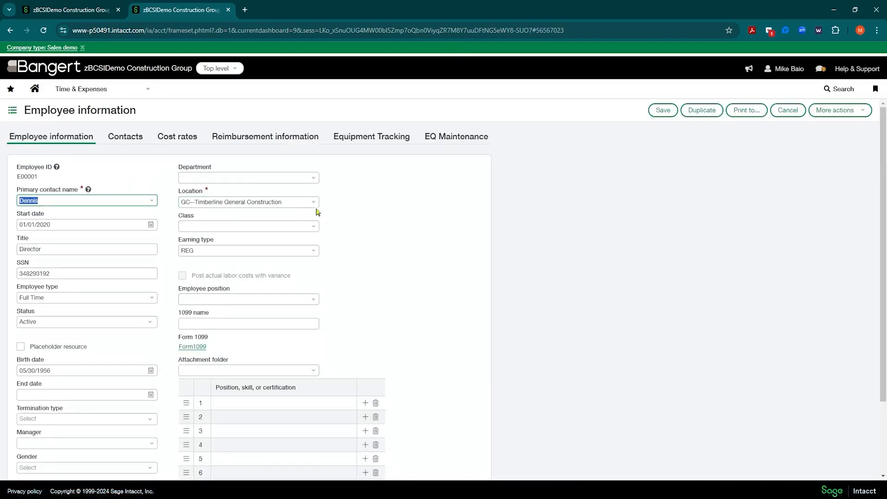
left_click(315, 204)
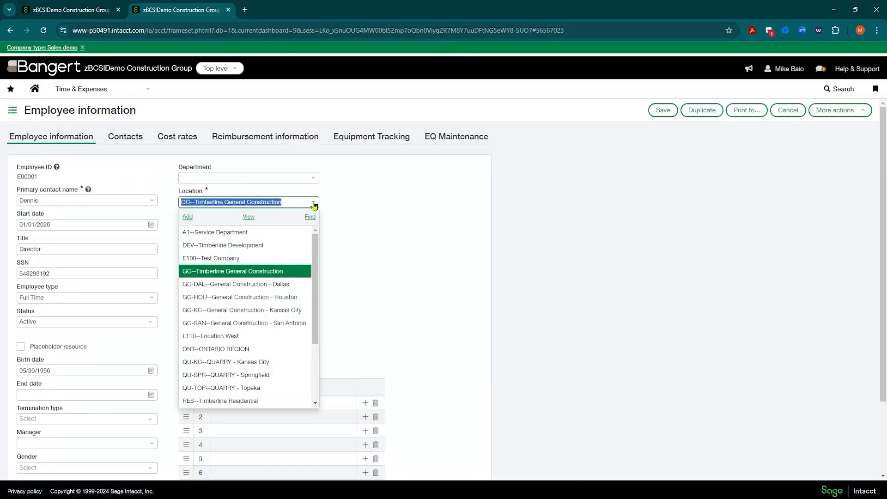
left_click(261, 284)
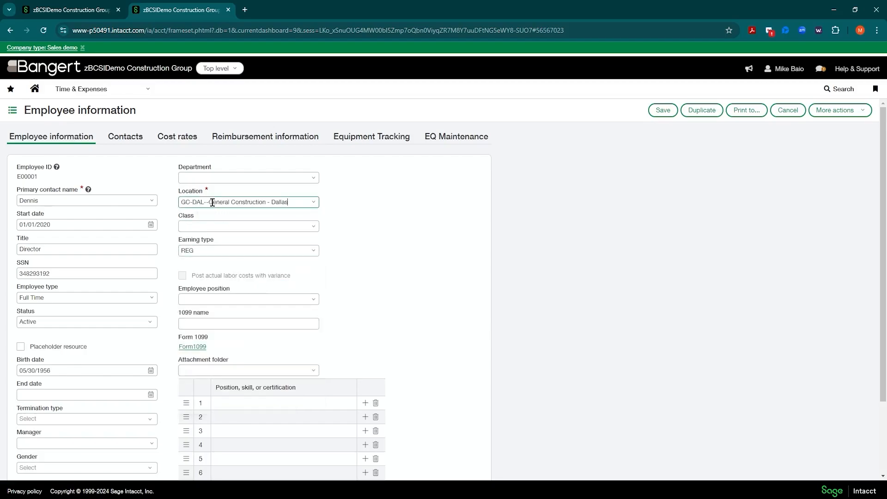
left_click(660, 113)
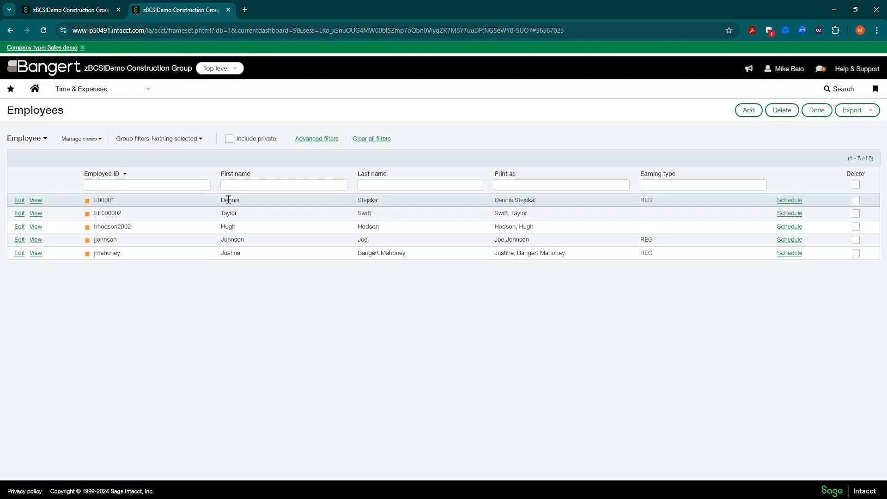
Step: Reopen the first employee's record and check the Department assigned for the Dallas location, including the available Location choices
left_click(19, 201)
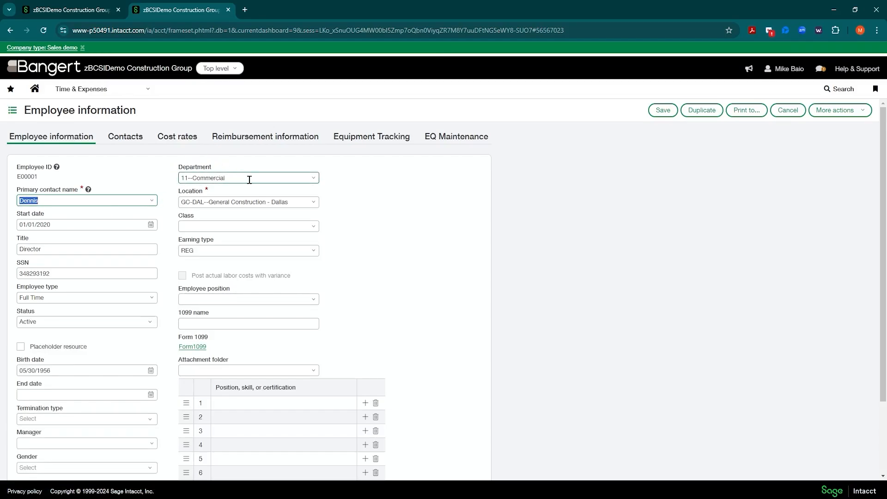
left_click(315, 204)
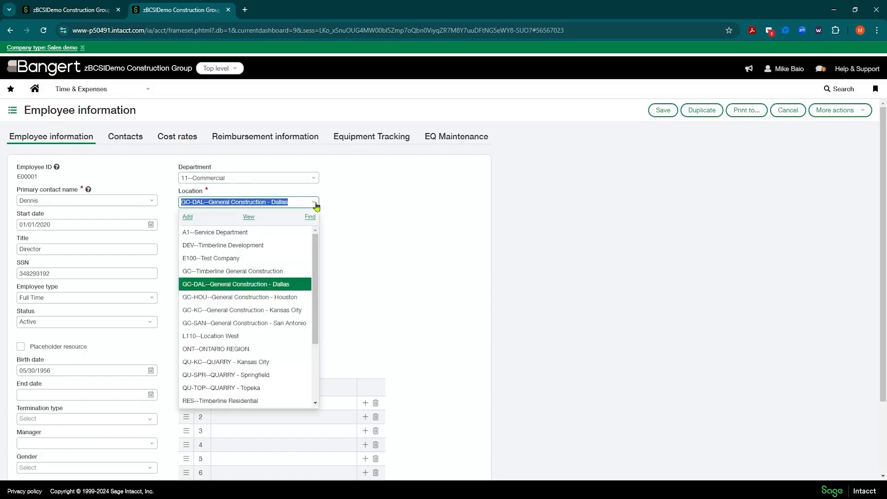
left_click(360, 231)
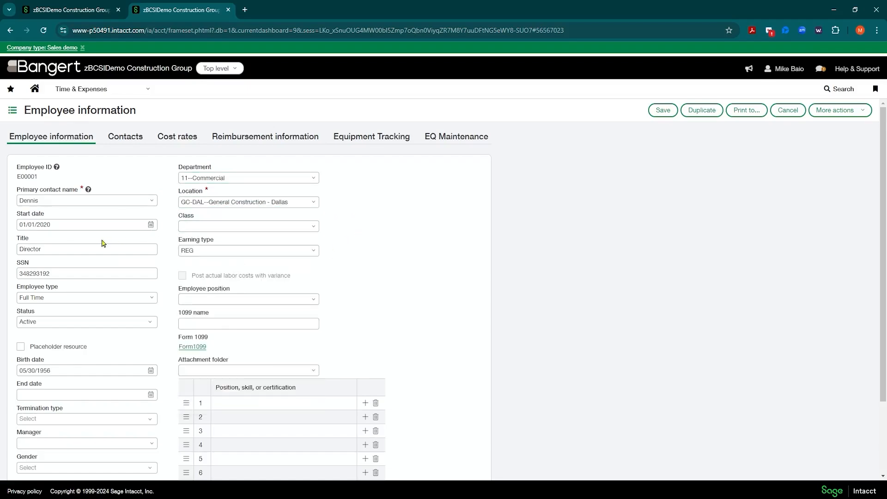
Step: Change the employee's Title to Director II, clear the Department and save the record
left_click(63, 253)
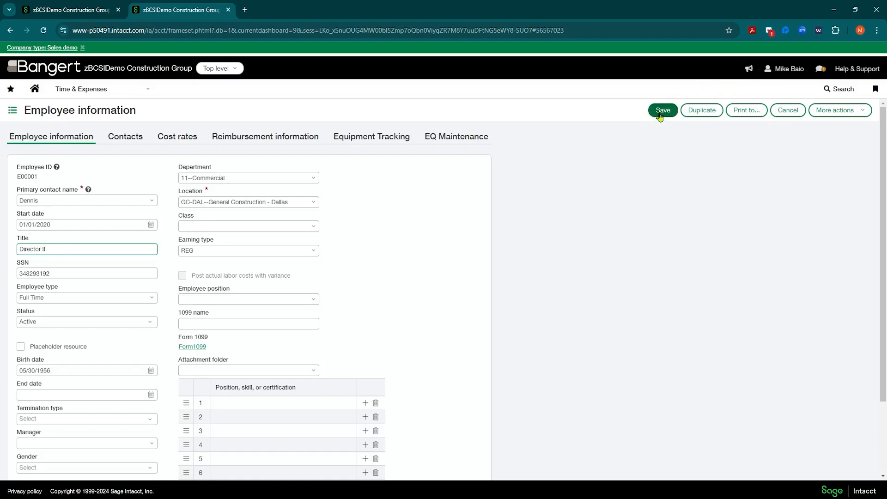
left_click(229, 180)
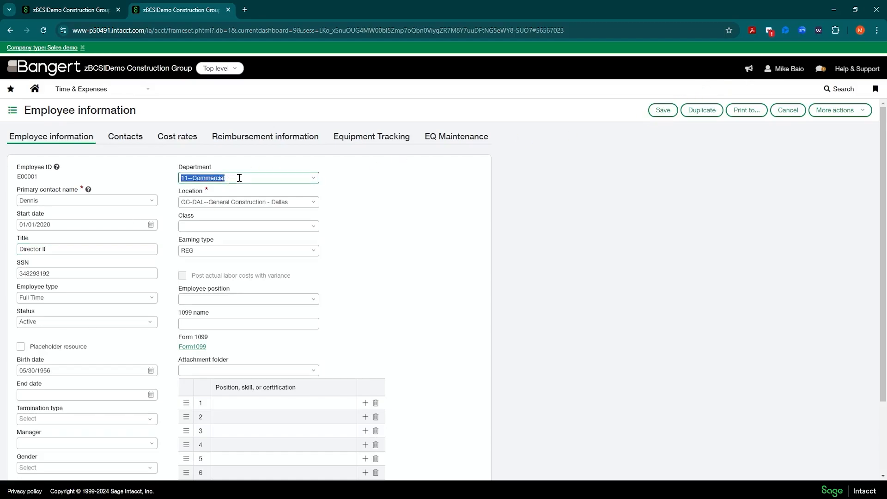
key("BackSpace")
left_click(378, 160)
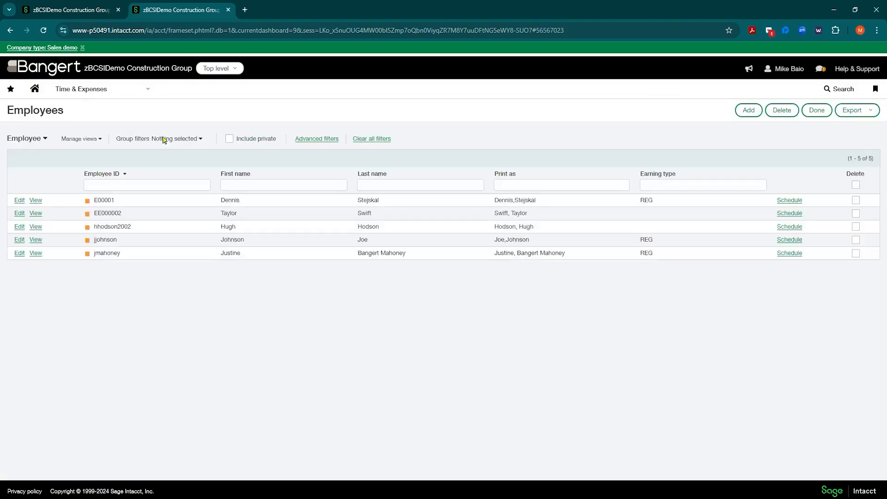
Step: Save the first employee's record with Location GC-HOU--General Construction - Houston, and reopen it to check the assigned Department
left_click(20, 201)
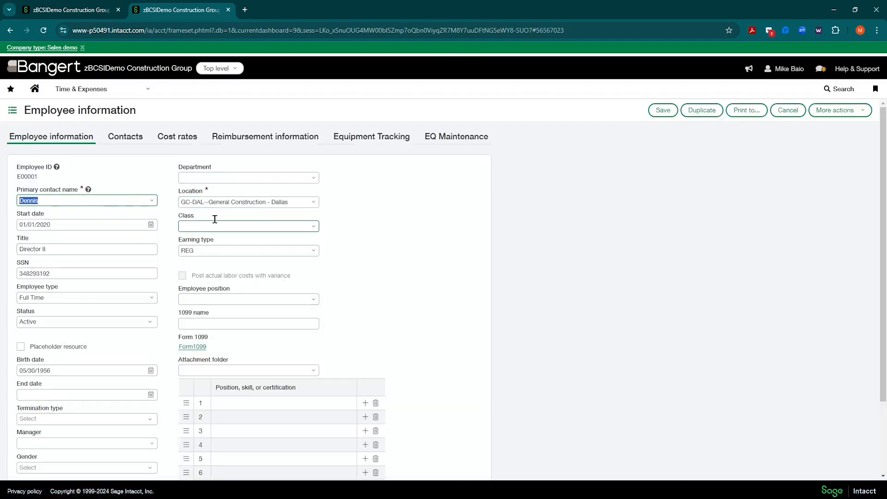
left_click(236, 202)
left_click(312, 206)
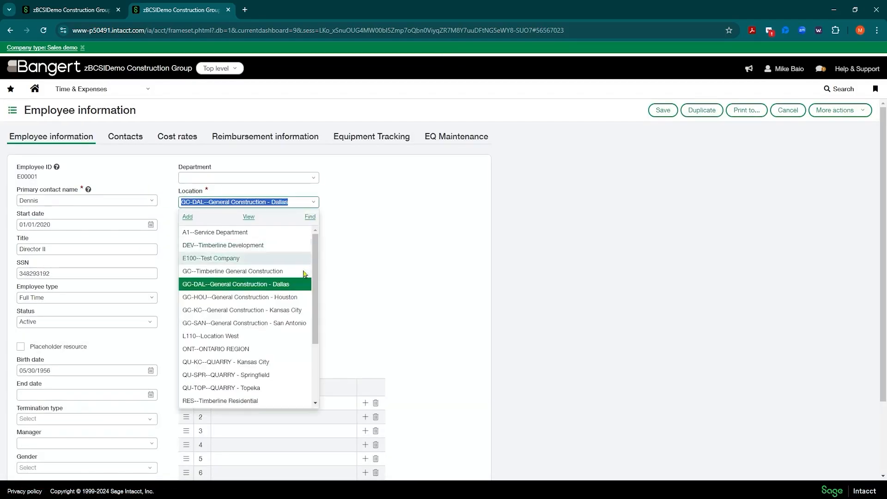
left_click(243, 297)
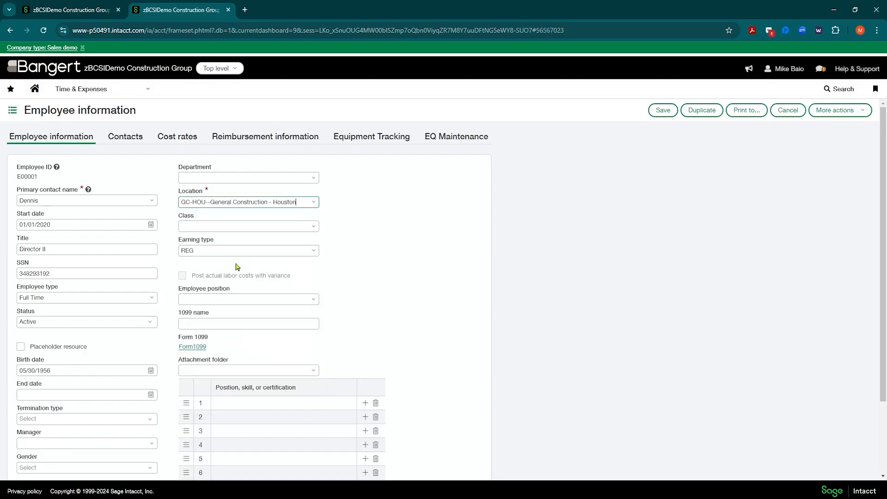
left_click(663, 110)
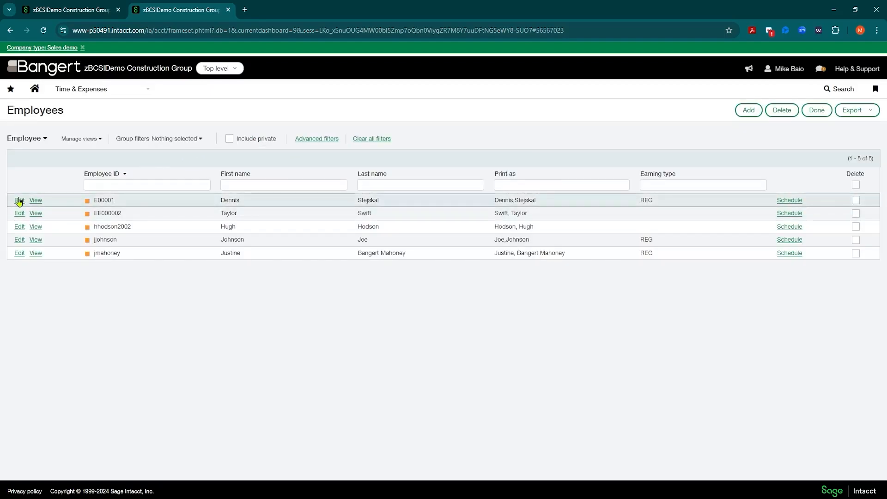
left_click(19, 200)
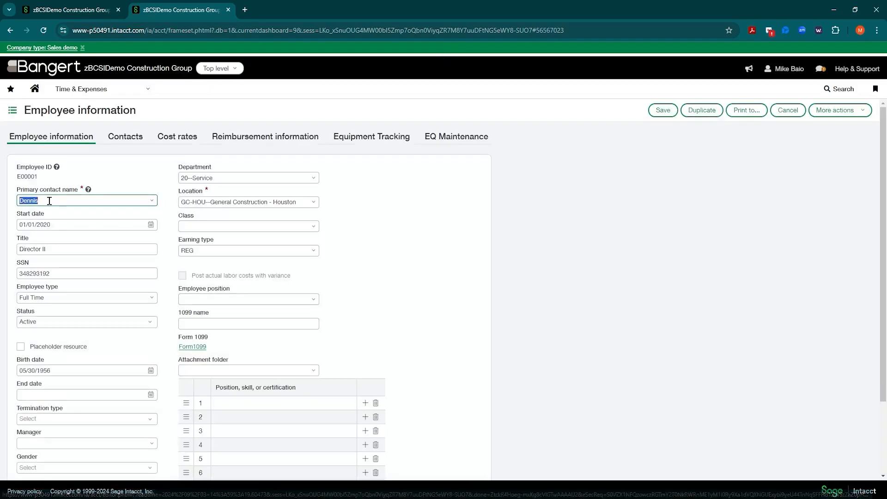
left_click(365, 185)
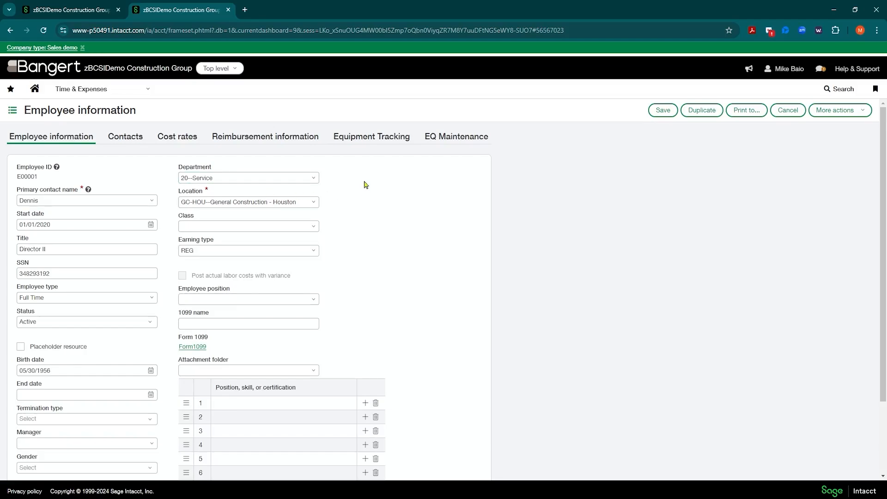